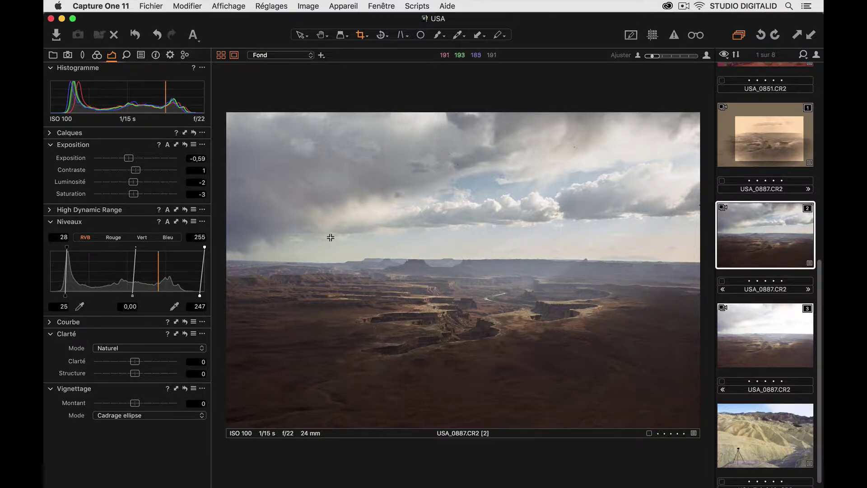
Step: Convert the photo to black and white, setting colour filtering to red 84, yellow 61, green 27, cyan -27, blue -78 and magenta -51
left_click(97, 56)
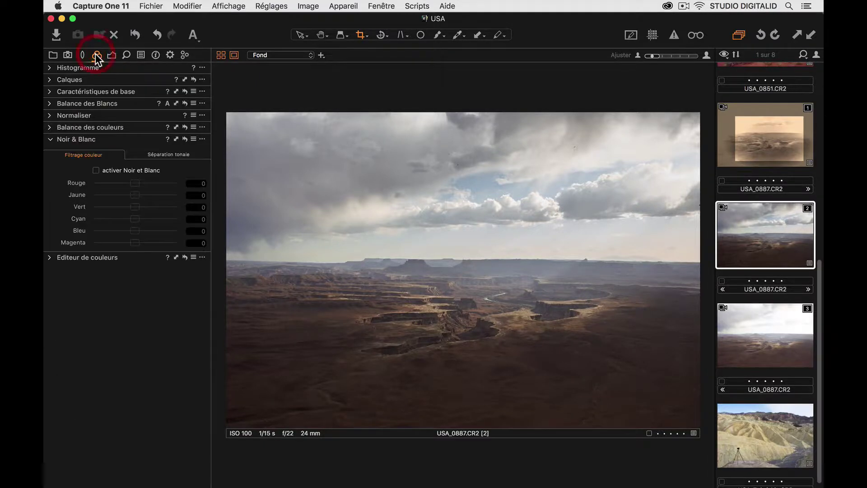
left_click(96, 170)
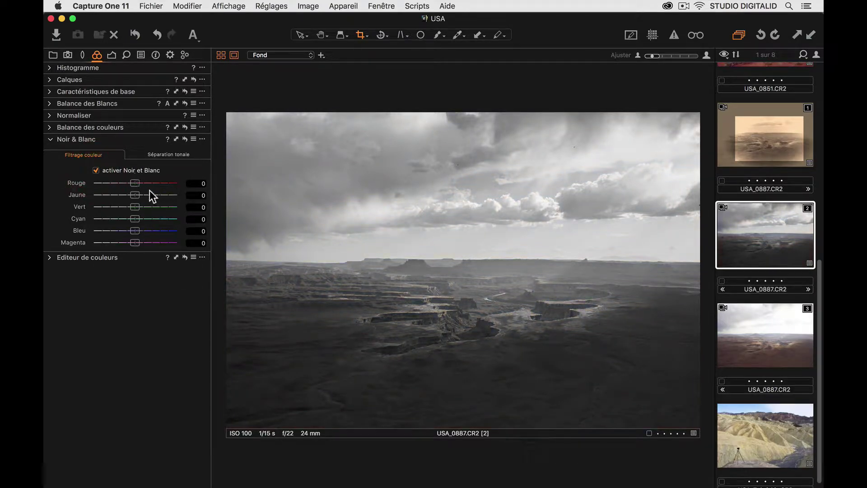
left_click_drag(135, 180, 111, 242)
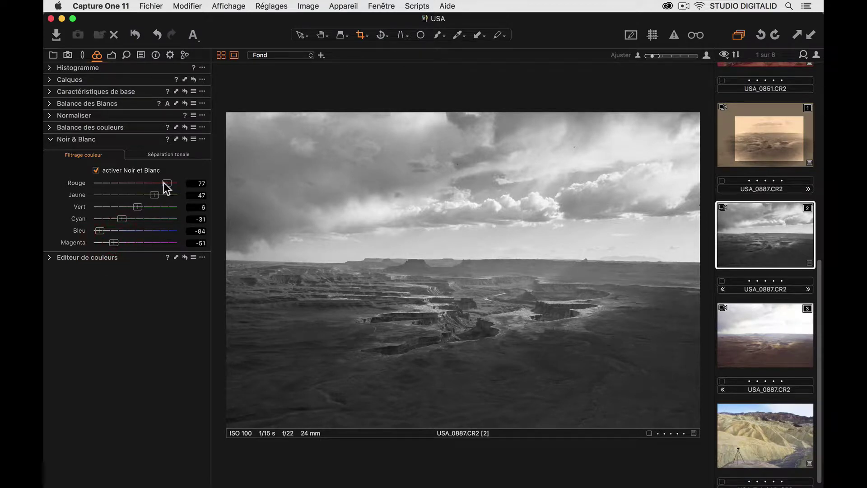
left_click_drag(166, 183, 102, 230)
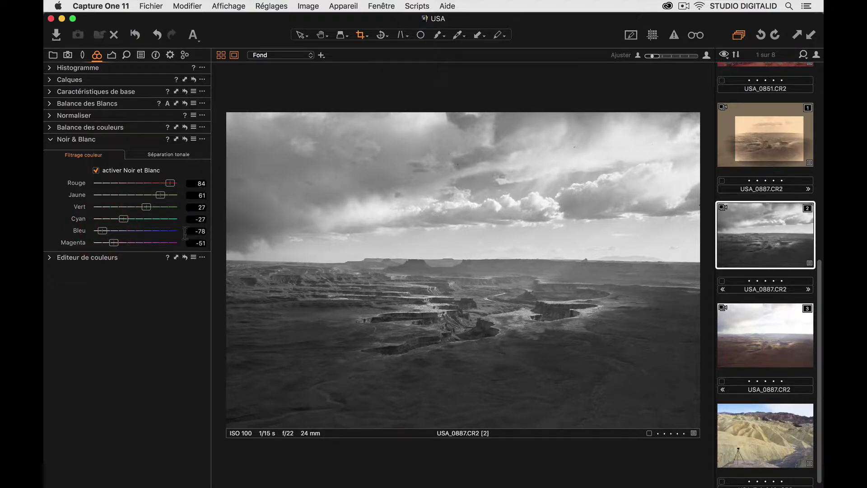
Step: Apply split toning with highlights at hue 47 and saturation 34, and shadows at hue 47 and saturation 33
left_click(161, 154)
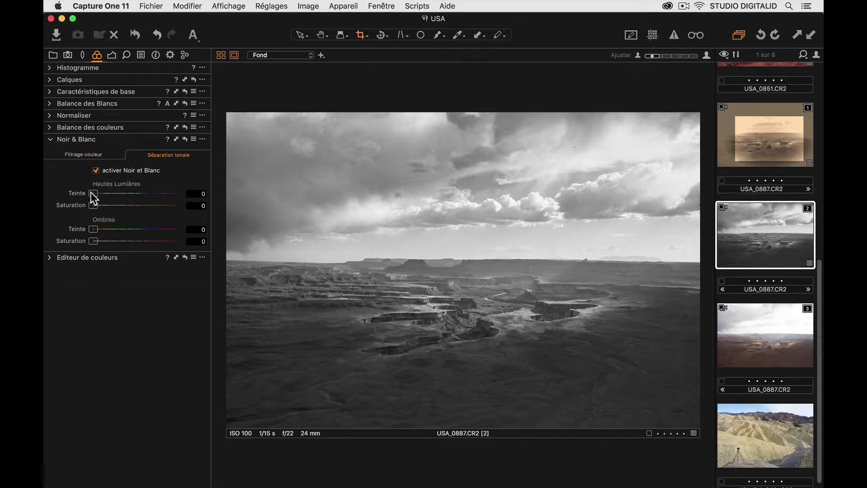
mouse_move(92, 192)
left_mouse_down()
mouse_move(107, 193)
mouse_move(99, 206)
mouse_move(119, 208)
mouse_move(104, 194)
left_mouse_up()
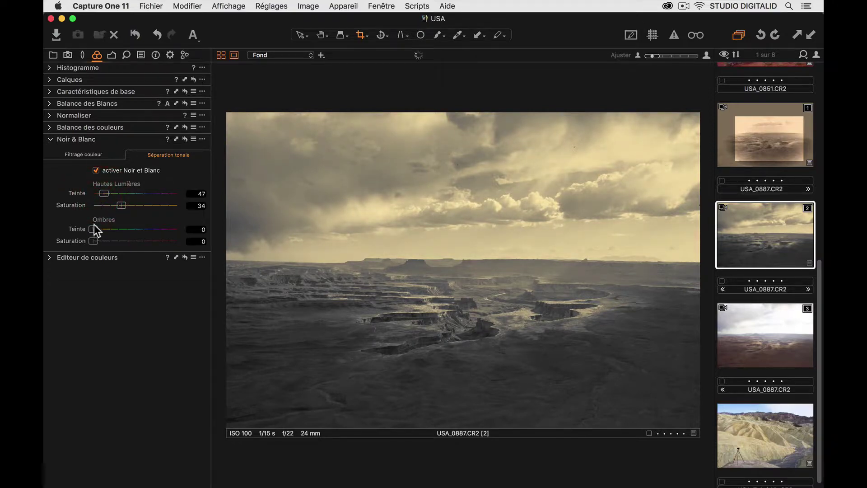
left_click(200, 231)
type("47")
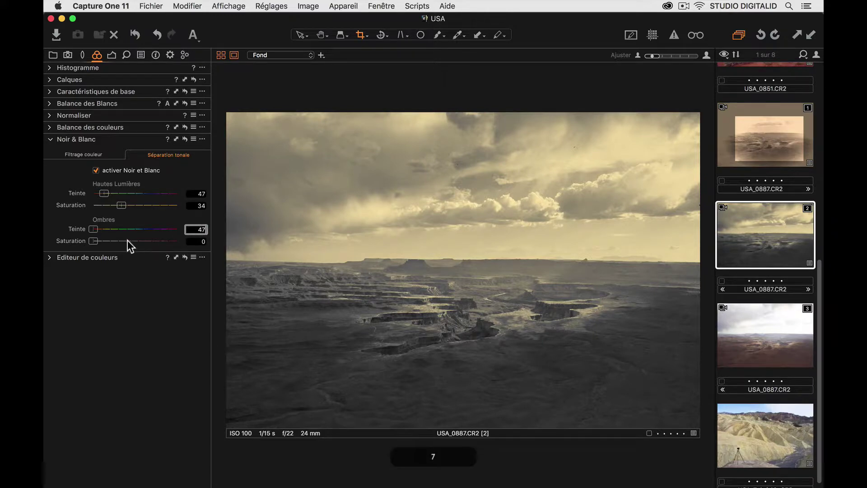
key("Return")
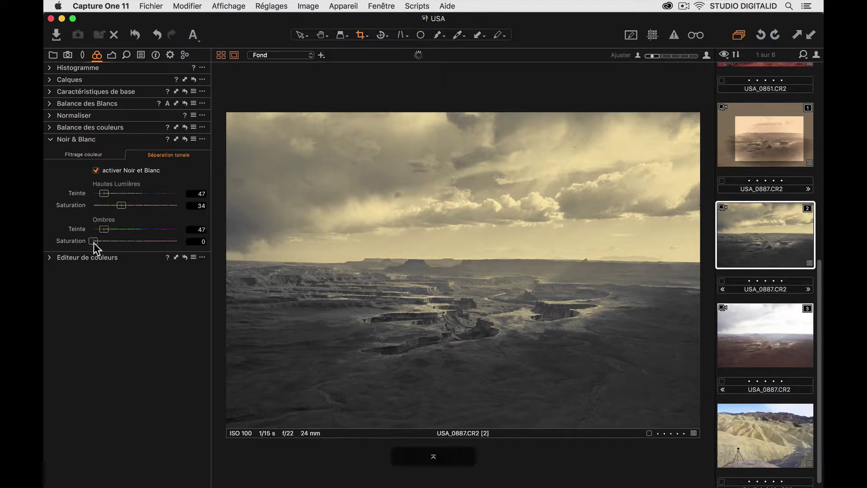
left_click_drag(93, 240, 119, 240)
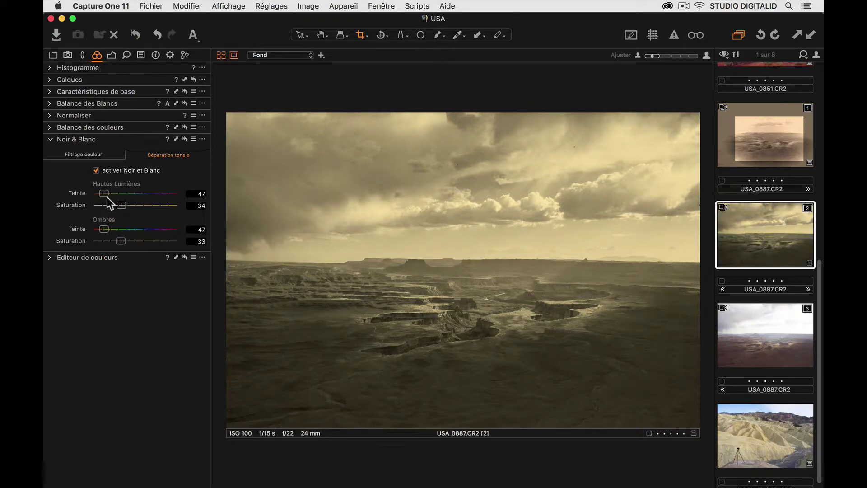
Step: Set the split-toning hue of both the highlights and the shadows to 43
left_click_drag(104, 192, 104, 192)
left_click_drag(104, 228, 104, 228)
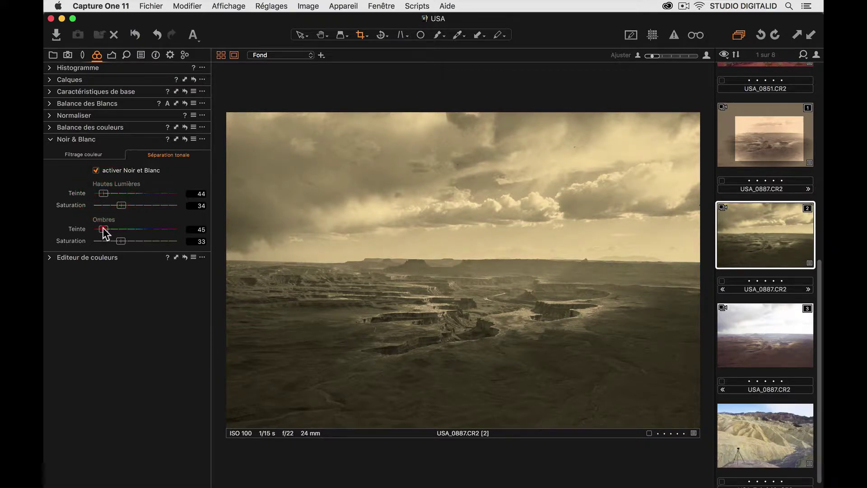
left_click(196, 193)
key("Down")
left_click(196, 232)
key("Down")
left_click(252, 253)
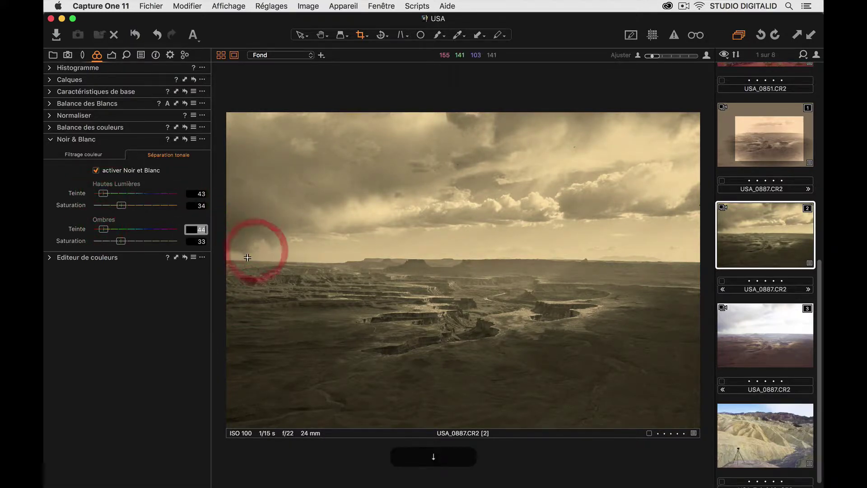
key("Down")
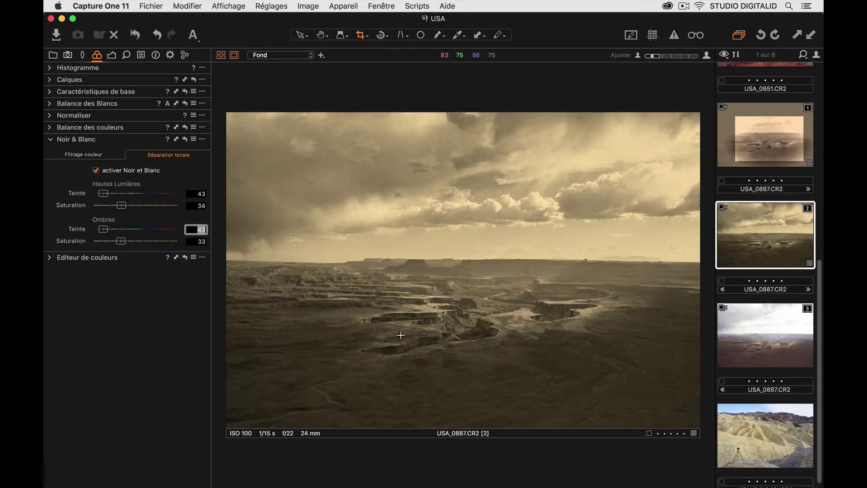
Step: Soften the photo by setting Clarity to -66 and Structure to -5 in Natural mode
left_click(112, 56)
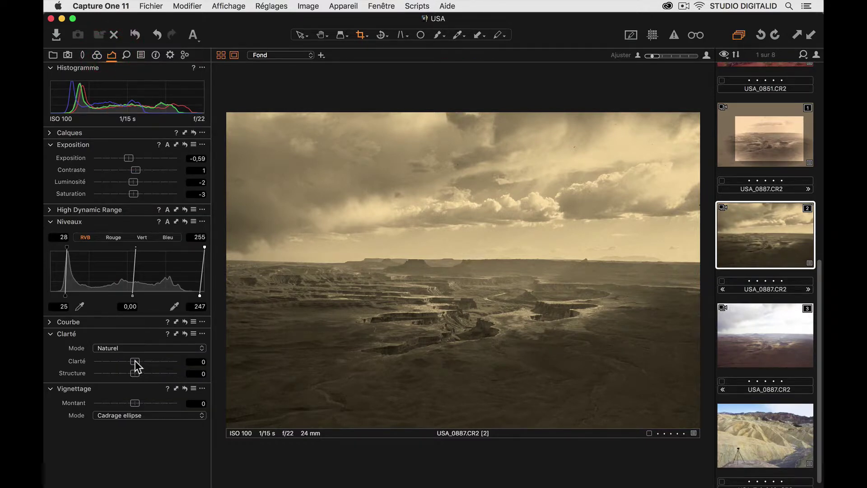
left_click_drag(135, 361, 175, 360)
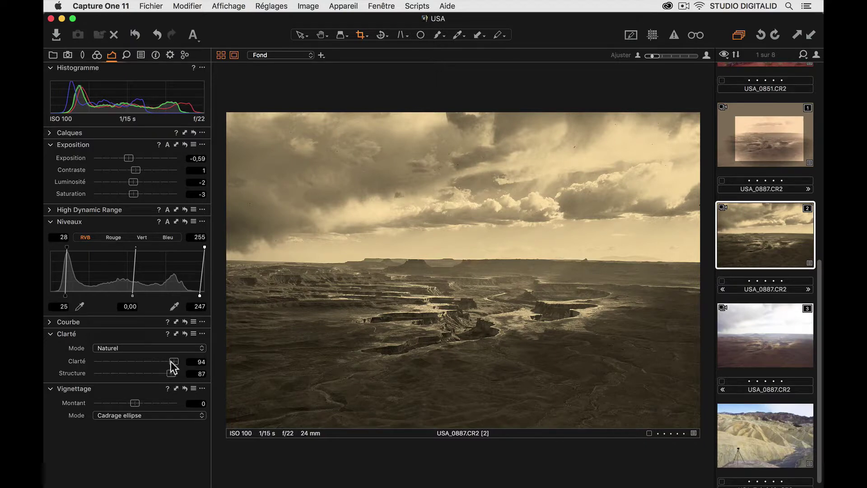
left_click_drag(174, 361, 109, 367)
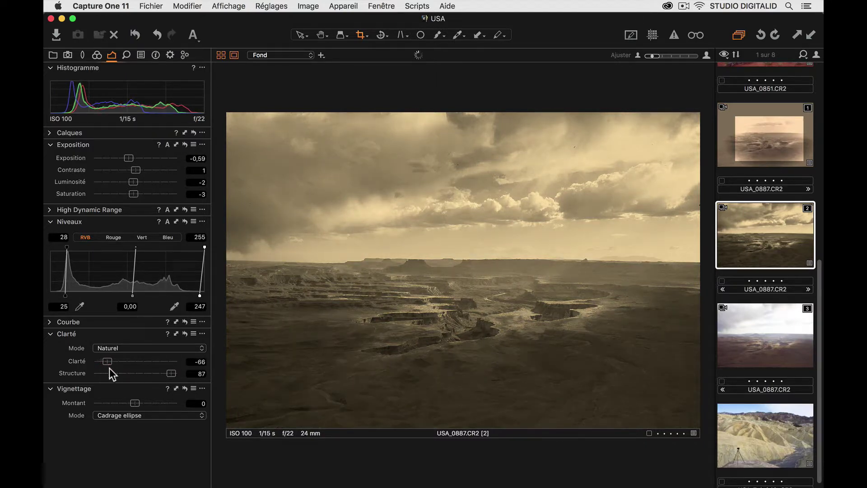
left_click_drag(171, 374, 135, 378)
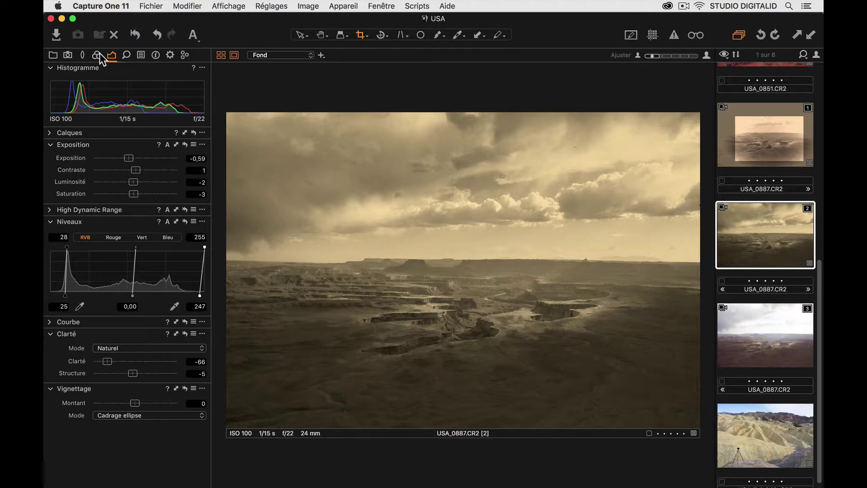
Step: Add silver-rich film grain to the photo with an impact of 64 and a granularity of 84
left_click(126, 55)
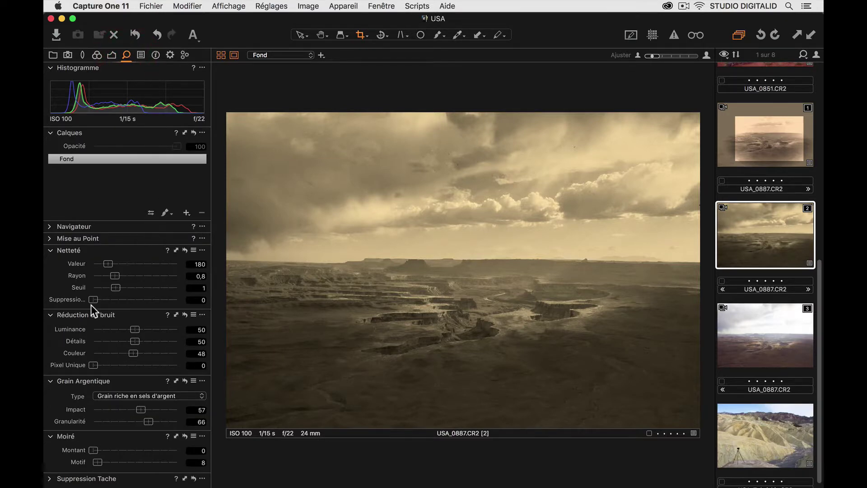
left_click(115, 395)
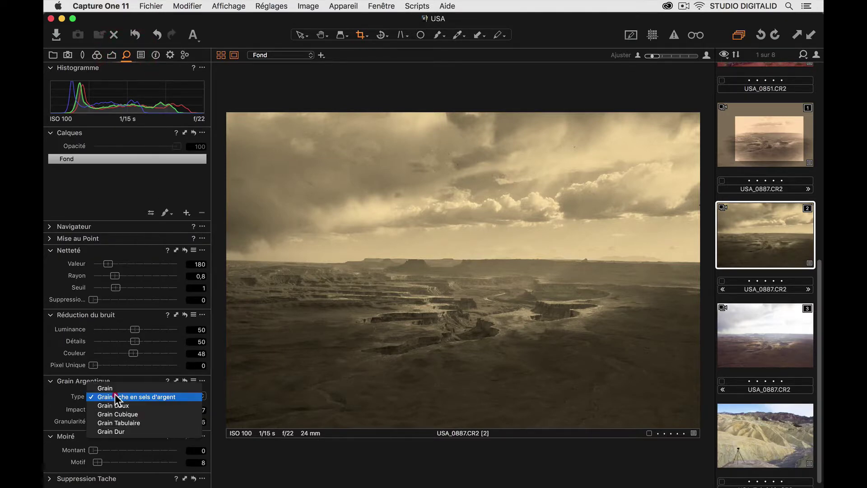
left_click(115, 394)
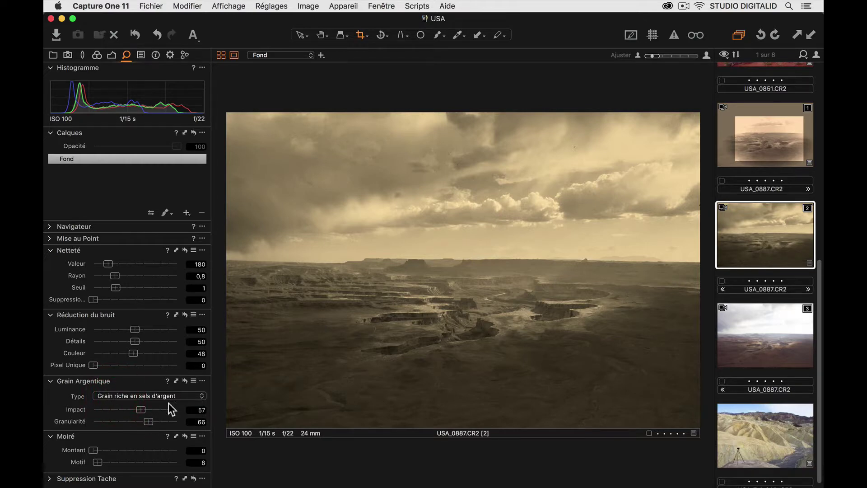
left_click_drag(139, 408, 163, 421)
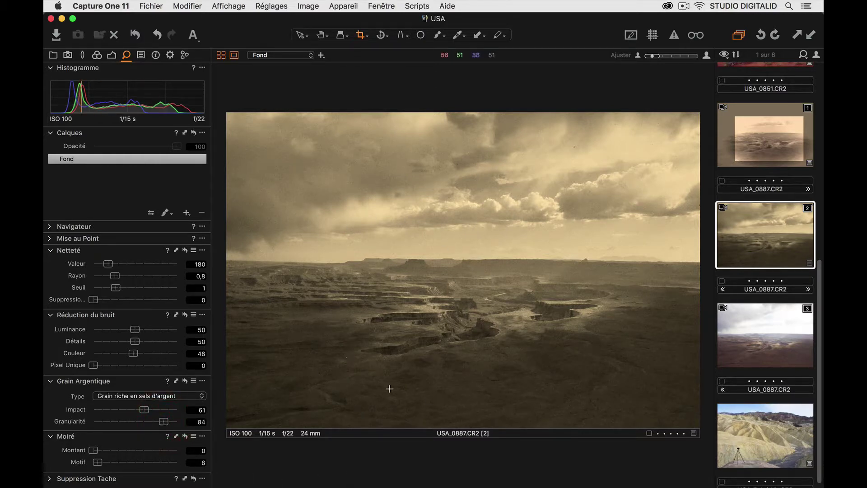
left_click(185, 381, "alt")
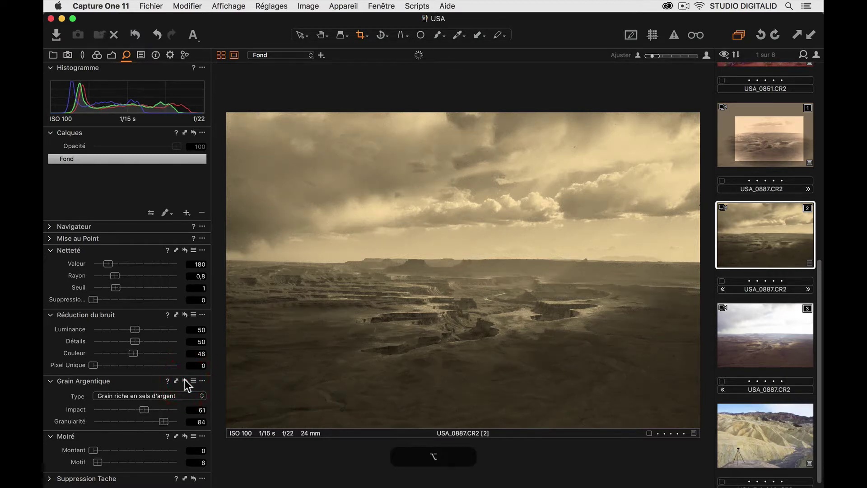
left_click_drag(144, 409, 147, 408)
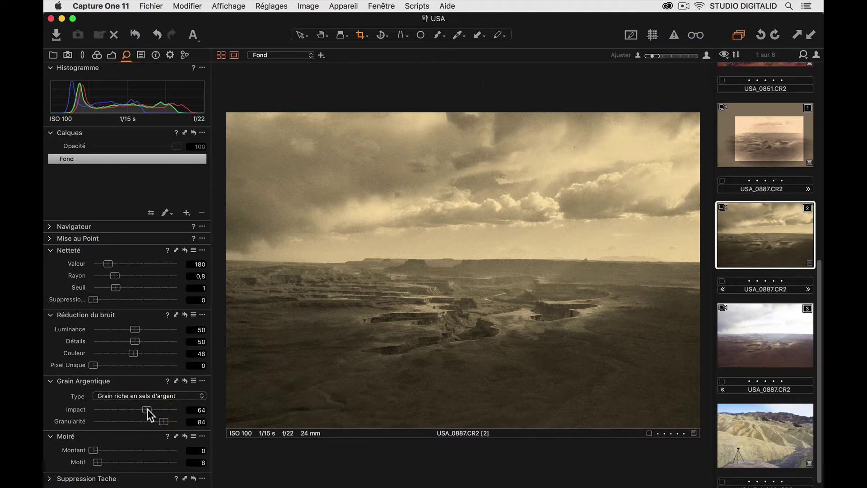
Step: Brighten the photo's edges with an elliptical vignette of 3.32 and set the brightness to -4
left_click(112, 56)
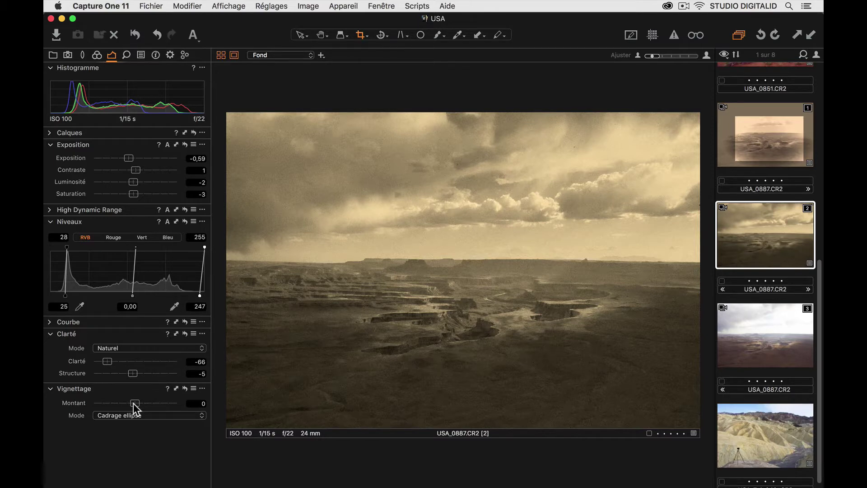
left_click_drag(133, 402, 169, 395)
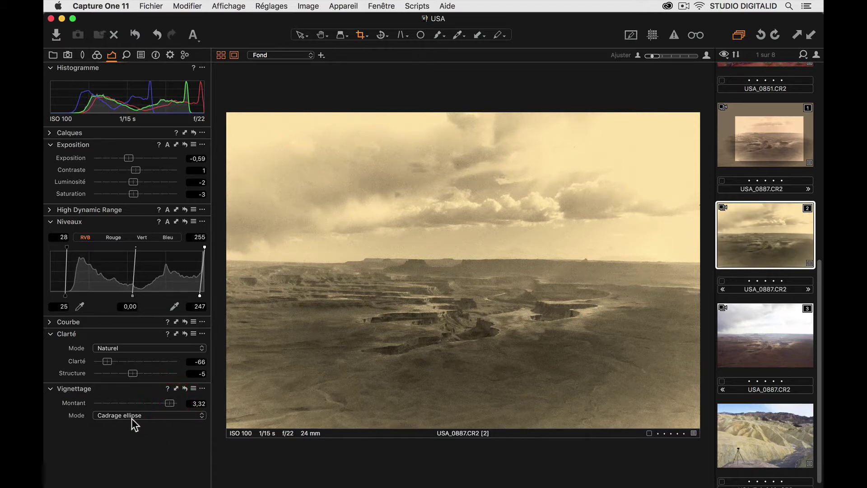
scroll(189, 182, "down", 2)
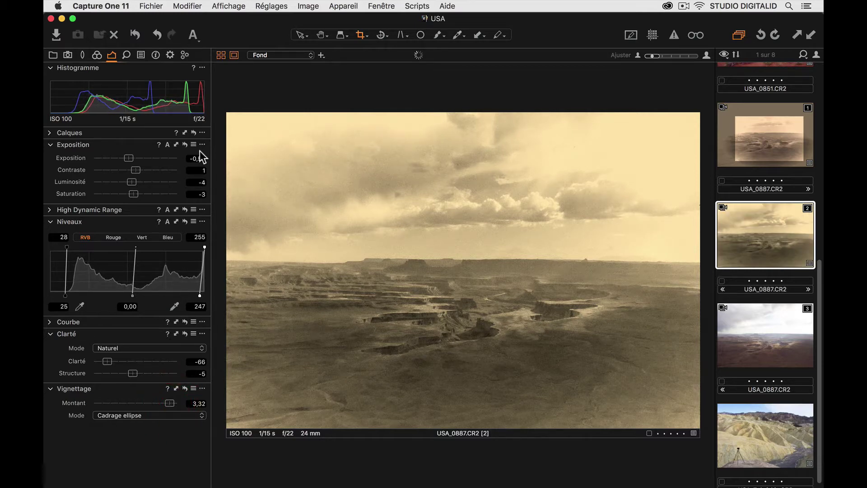
Step: Crop the photo to about 9.30 by 6.16 in, trimming all four edges, and set Structure to 97
key("c")
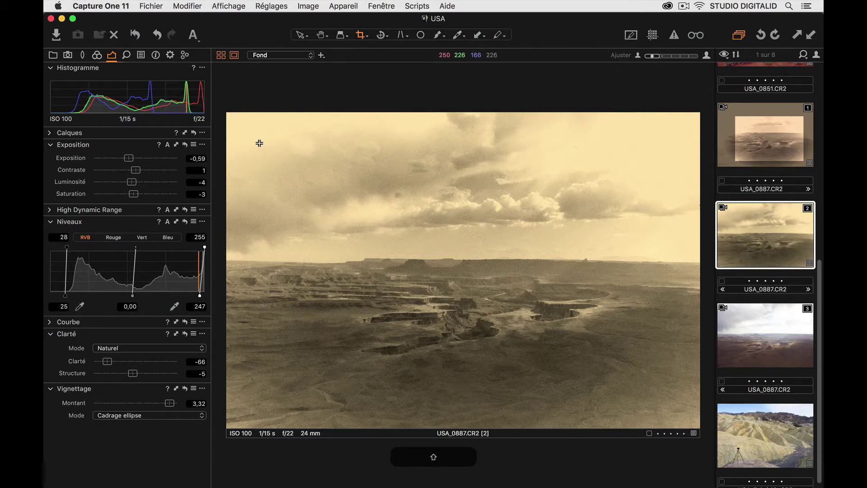
left_click(271, 151, "shift")
left_click_drag(271, 151, 656, 409)
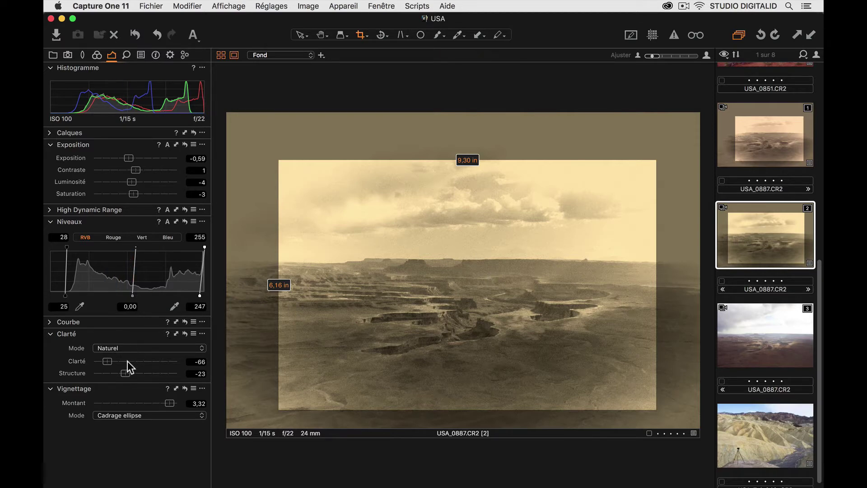
left_click_drag(125, 371, 178, 370)
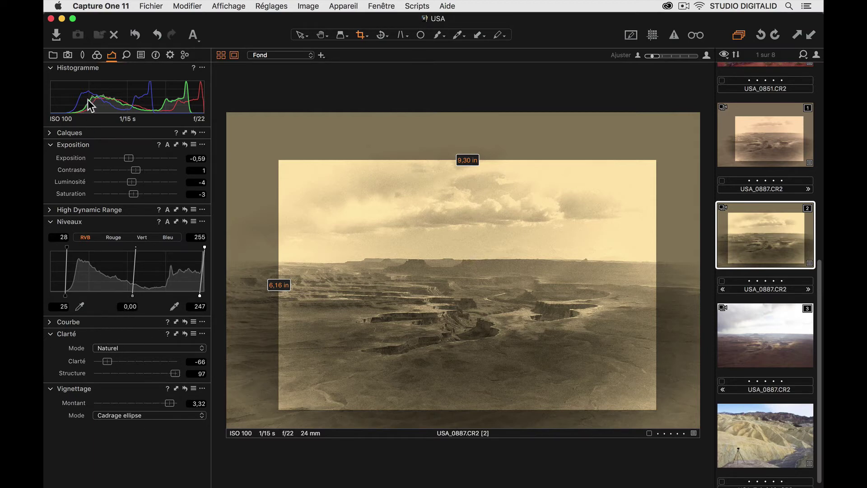
Step: Warm the split toning by setting the hue of both the highlights and the shadows to 35
left_click(95, 55)
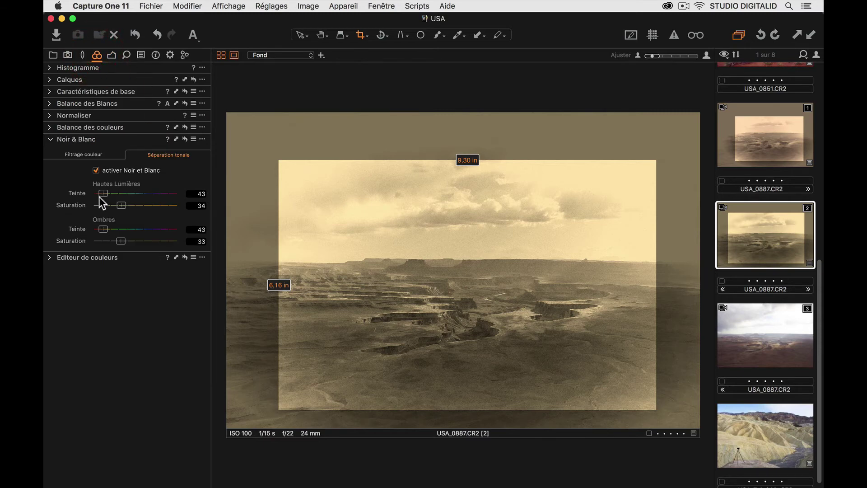
left_click(201, 193)
type("41")
key("Return")
type("35")
key("Return")
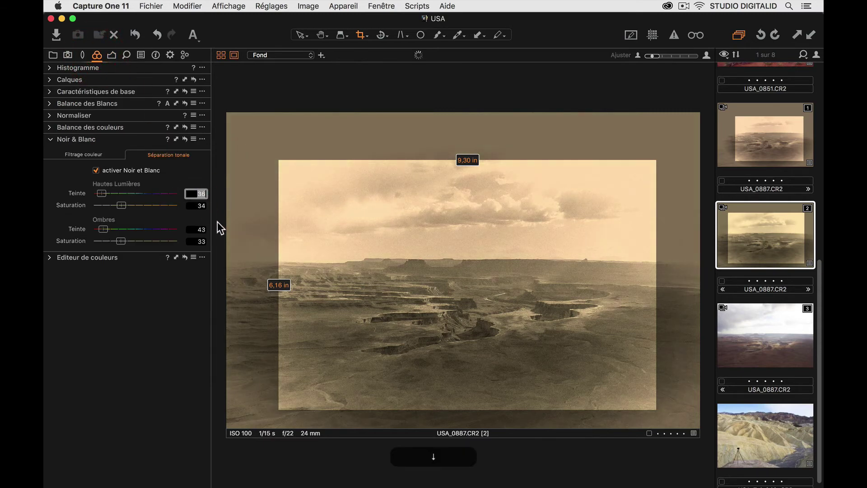
left_click(197, 229)
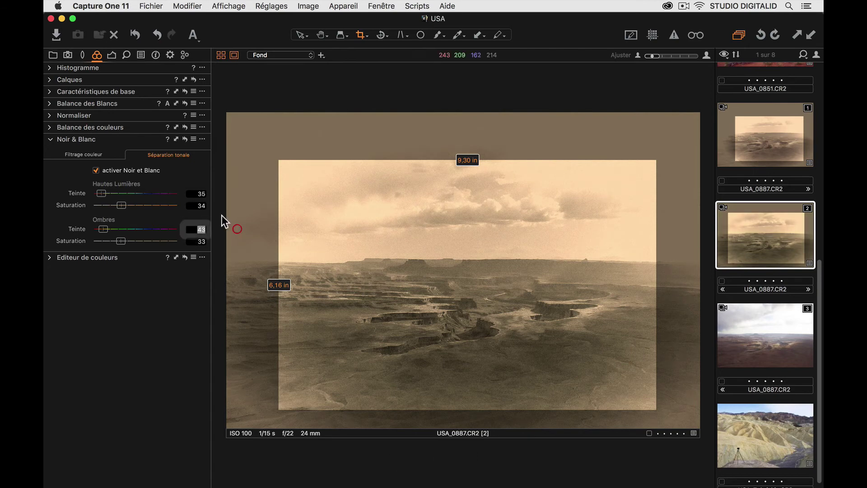
type("3")
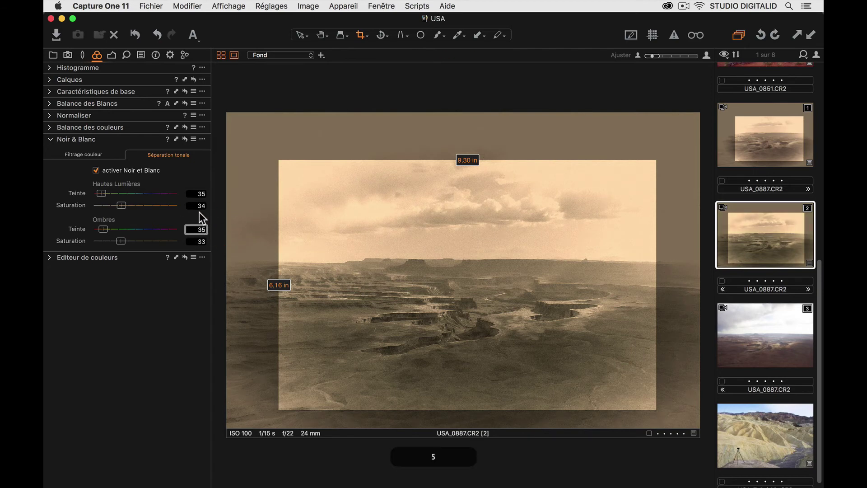
key("Return")
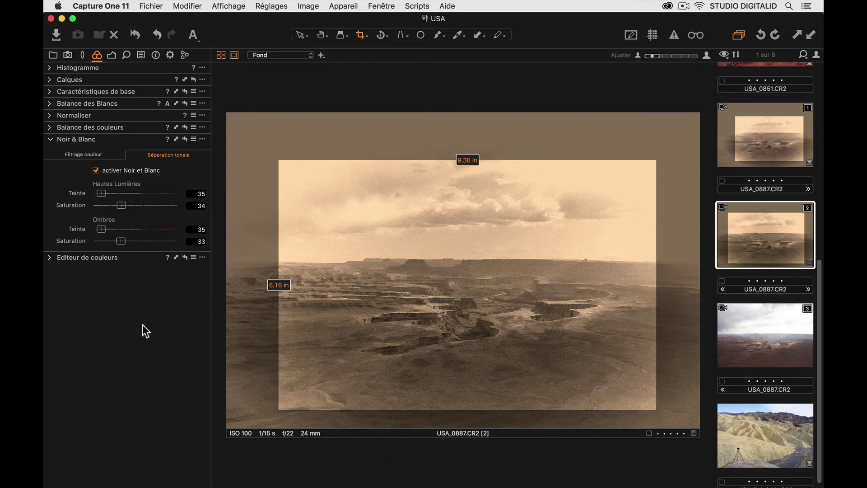
Step: Hide the browser and the adjustment tools and leave the crop display to review the finished photo
key("super+b")
key("super+t")
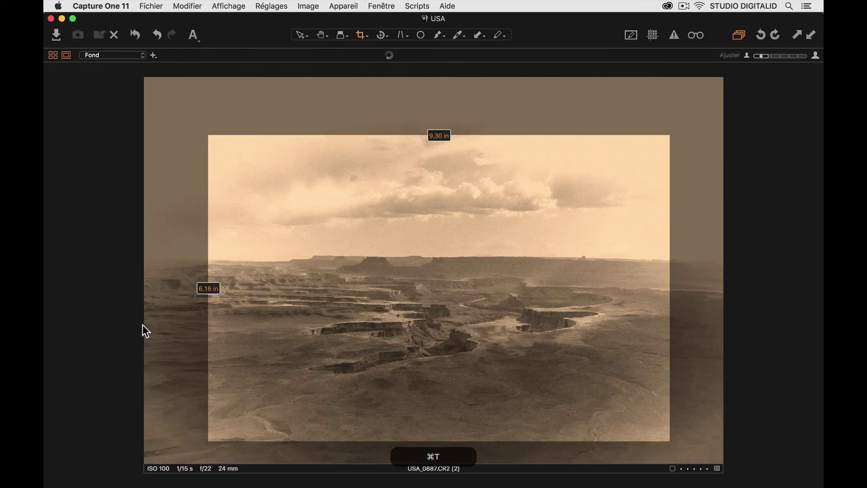
key("b")
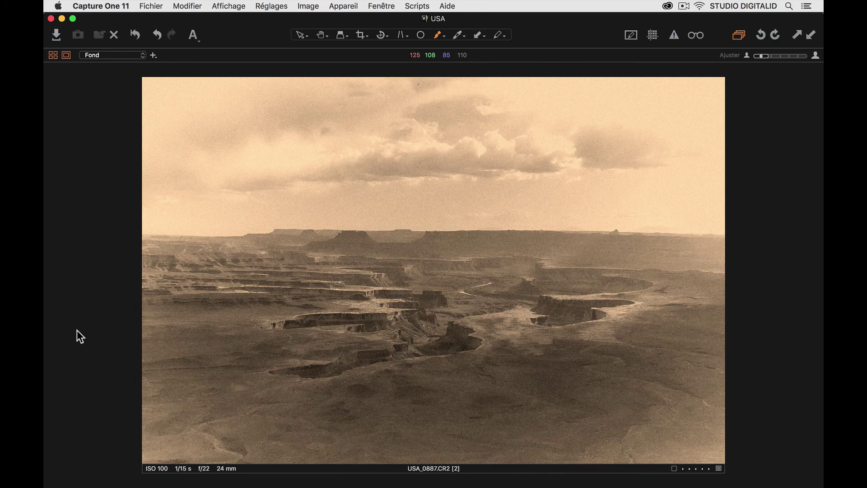